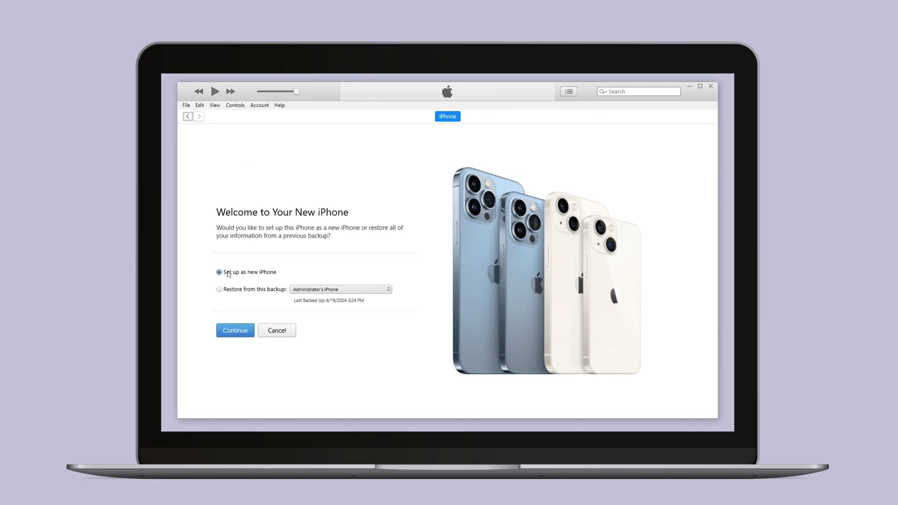
- Choose 'Set up as new iPhone', continue, and get started to reach the iPhone summary
{"action": "left_click", "coordinate": [235, 330]}
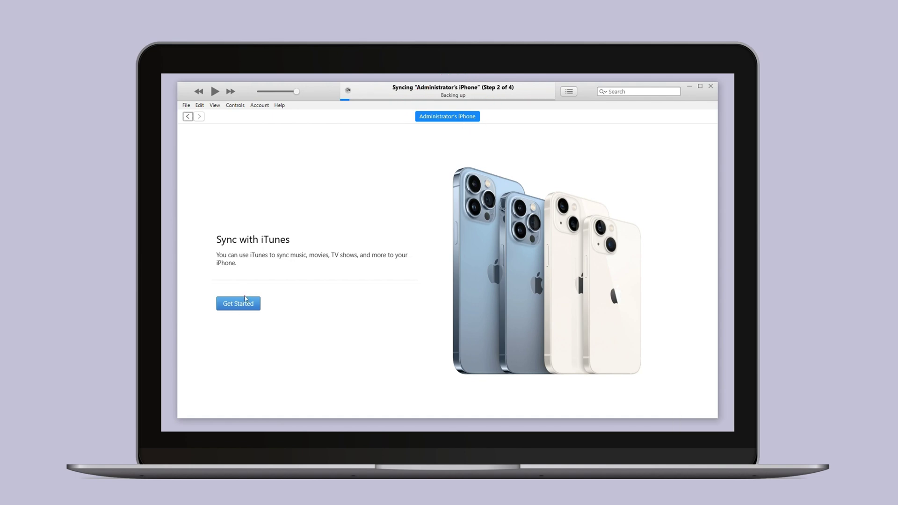
{"action": "left_click", "coordinate": [245, 301]}
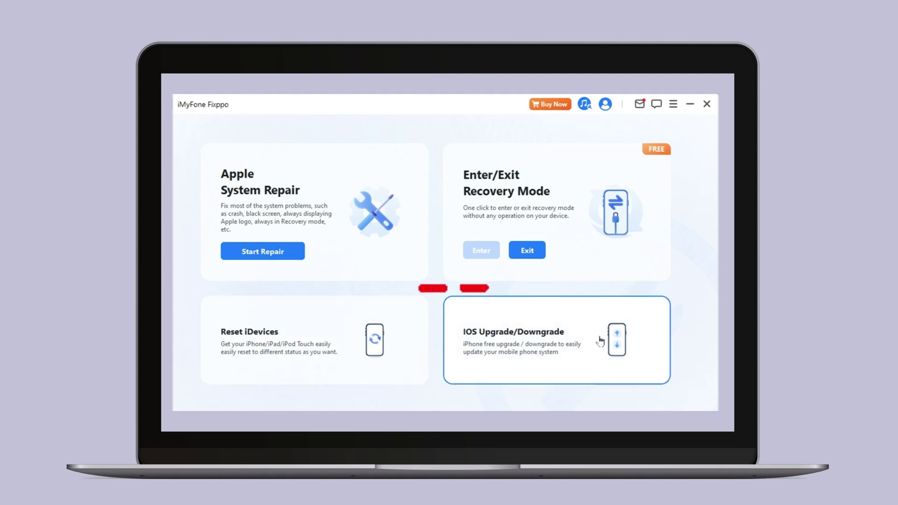
- Pick the iOS Upgrade/Downgrade tool in Fixppo and choose Downgrade iOS
{"action": "left_click", "coordinate": [514, 341]}
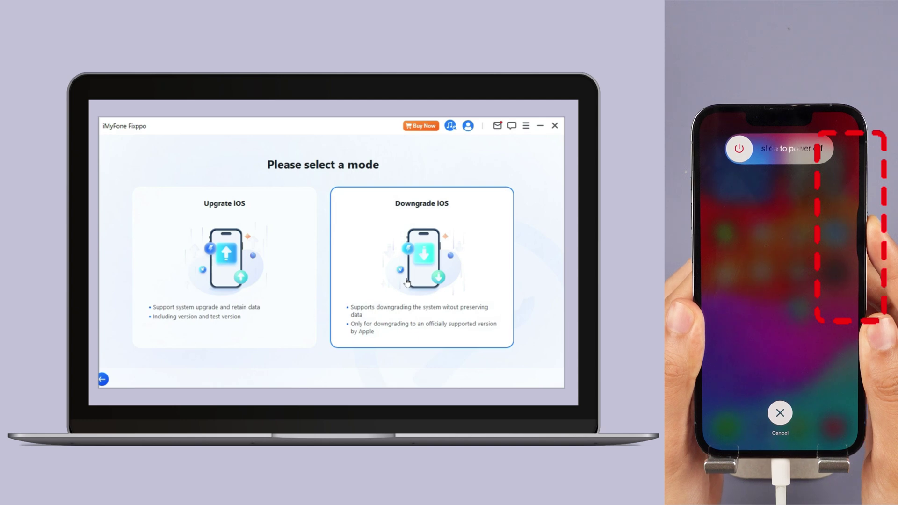
{"action": "left_click", "coordinate": [407, 283]}
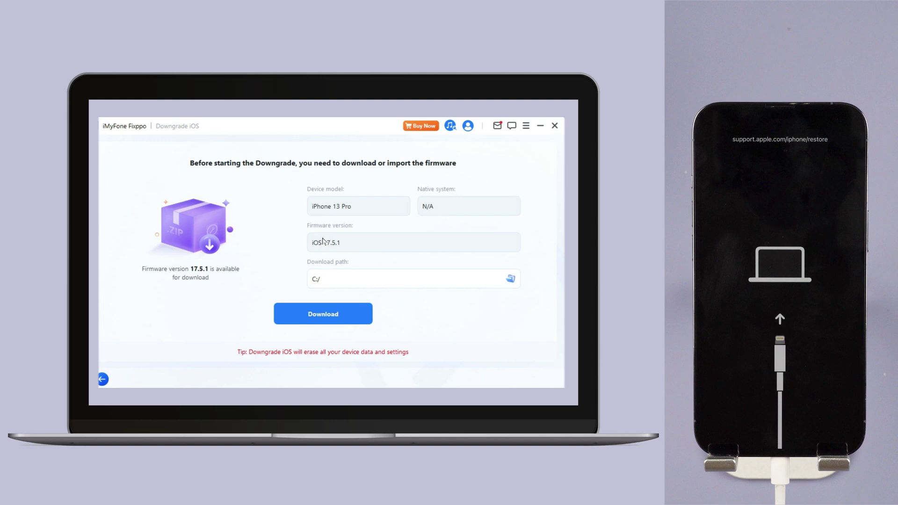
- Start downloading the iOS 17.5.1 firmware from Fixppo's firmware details page
{"action": "left_click", "coordinate": [335, 311]}
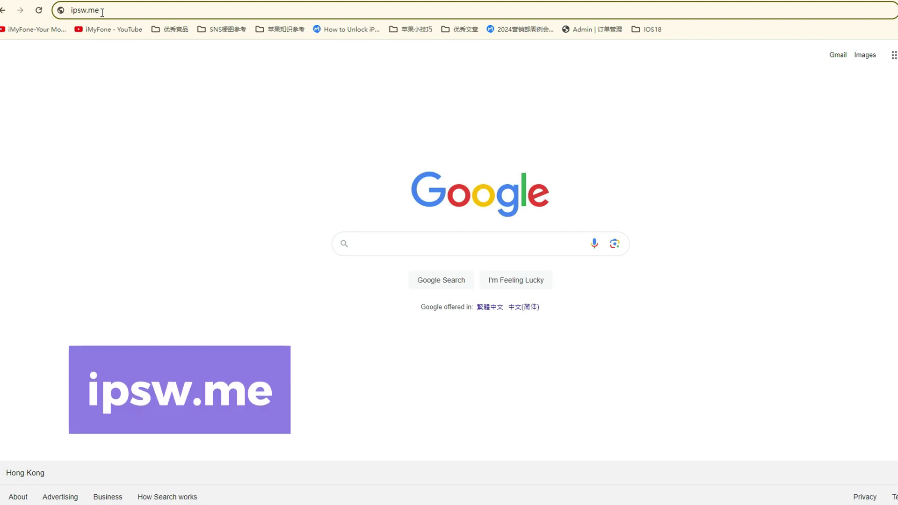
- Load ipsw.me and download the signed iOS 17.5.1 (21F90) firmware for iPhone 13 Pro
{"action": "key", "text": "Return"}
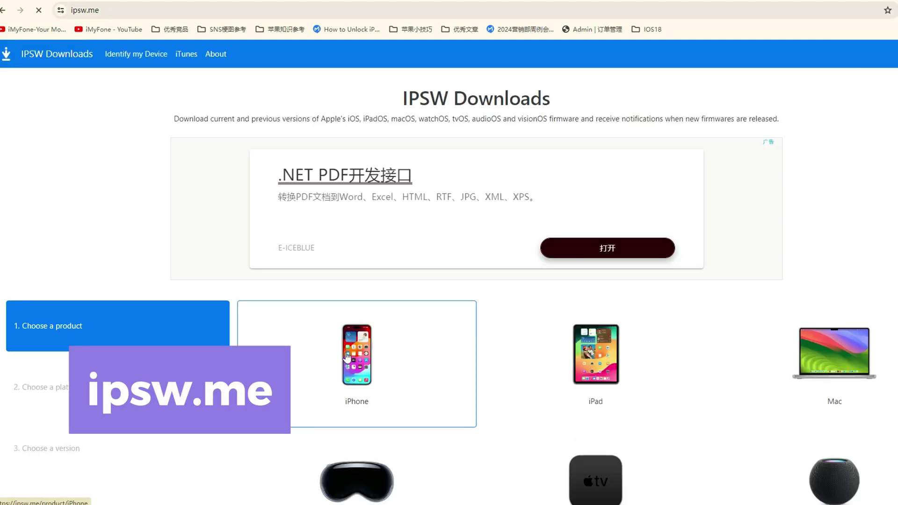
{"action": "left_click", "coordinate": [357, 354]}
{"action": "scroll", "coordinate": [365, 267], "scroll_direction": "down", "scroll_amount": 2}
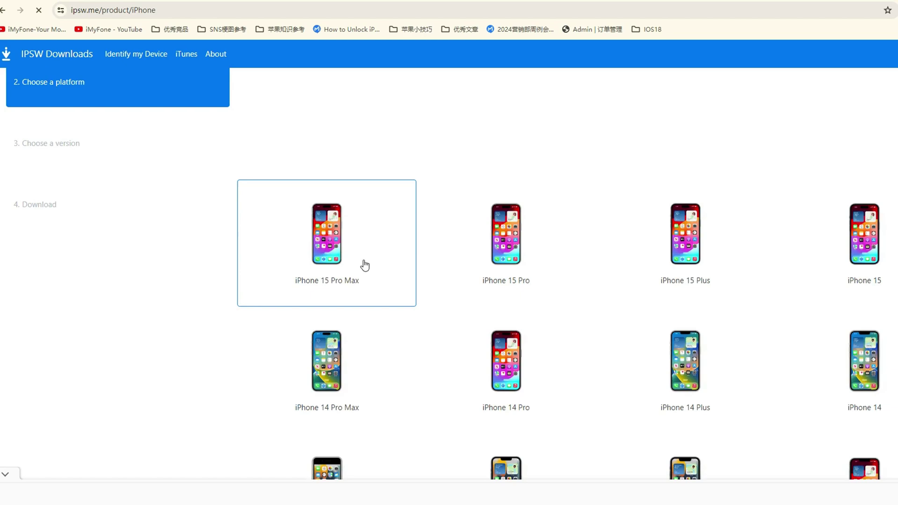
{"action": "scroll", "coordinate": [365, 267], "scroll_direction": "down", "scroll_amount": 2}
{"action": "scroll", "coordinate": [365, 278], "scroll_direction": "down", "scroll_amount": 2}
{"action": "scroll", "coordinate": [363, 276], "scroll_direction": "down", "scroll_amount": 2}
{"action": "left_click", "coordinate": [364, 288]}
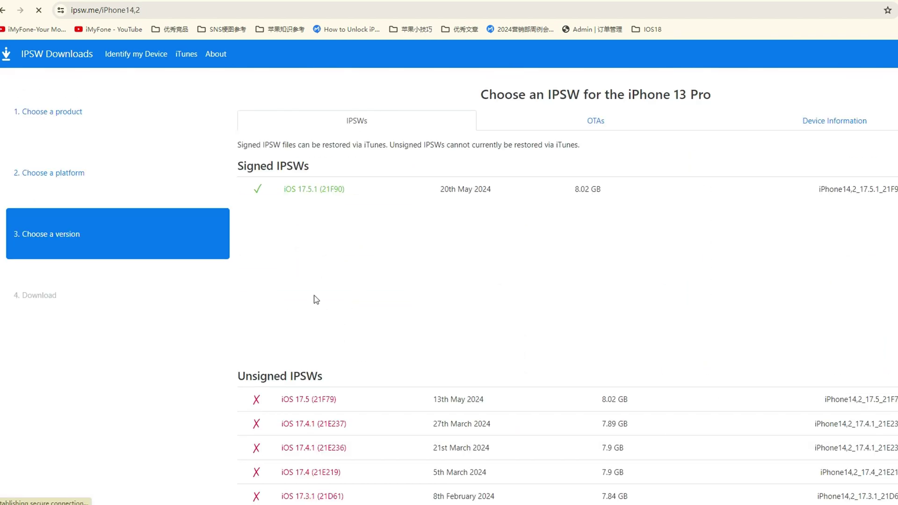
{"action": "left_click", "coordinate": [808, 194]}
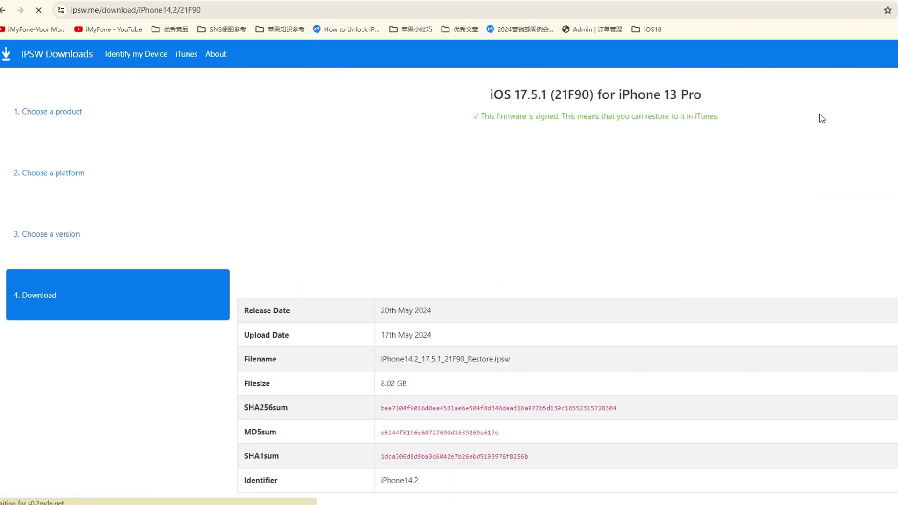
{"action": "scroll", "coordinate": [582, 267], "scroll_direction": "down", "scroll_amount": 3}
{"action": "left_click", "coordinate": [595, 284]}
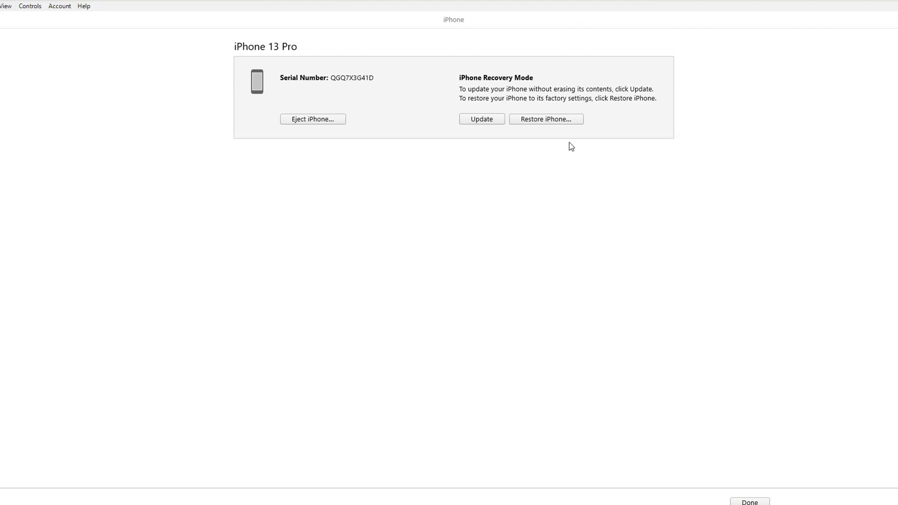
- Shift-click Restore iPhone, pick the iOS 17.5.1 .ipsw from Downloads, and confirm the restore
{"action": "left_click", "coordinate": [546, 118], "text": "shift"}
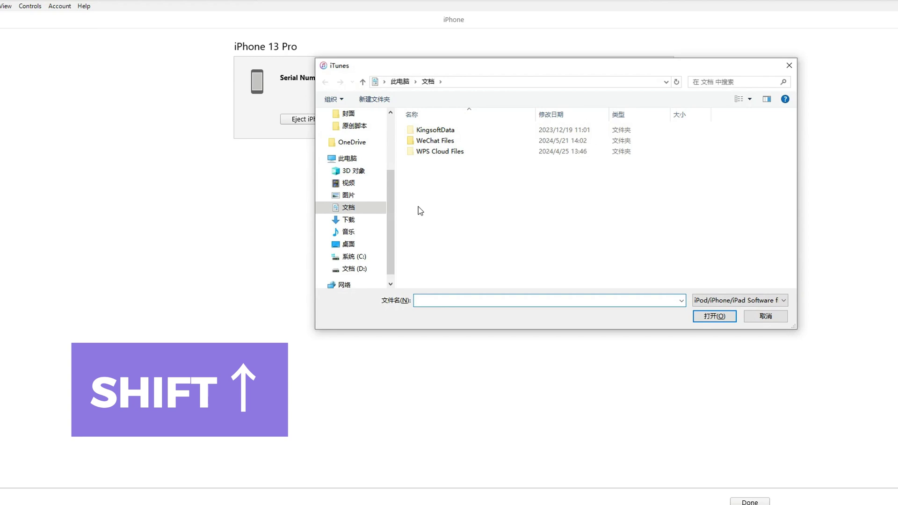
{"action": "scroll", "coordinate": [350, 234], "scroll_direction": "up", "scroll_amount": 1}
{"action": "left_click", "coordinate": [348, 231]}
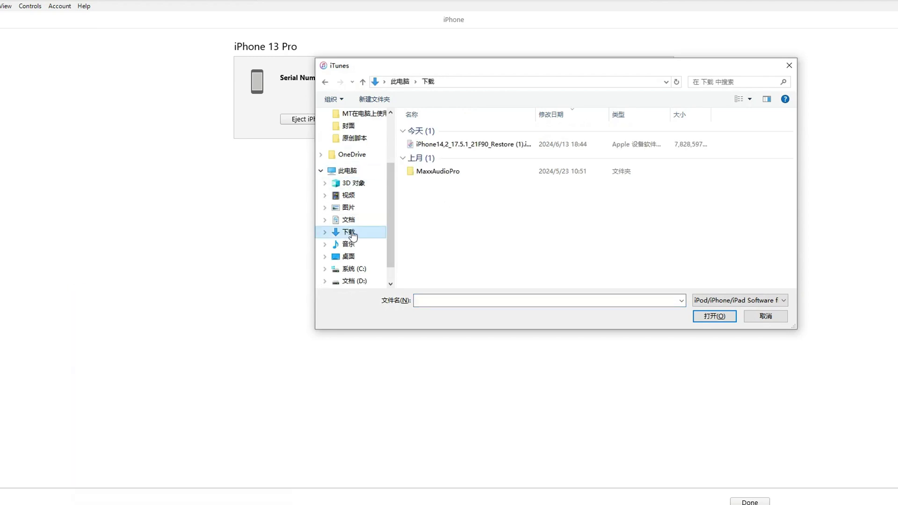
{"action": "double_click", "coordinate": [431, 147]}
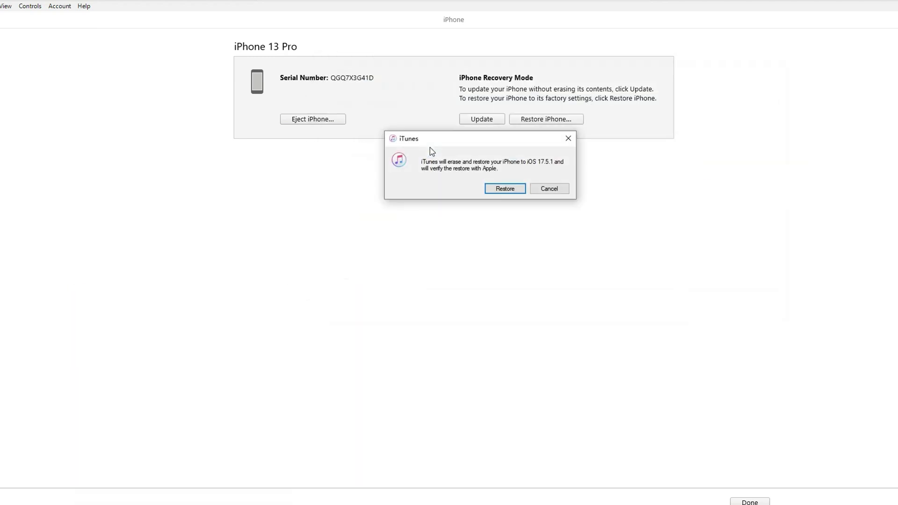
{"action": "left_click", "coordinate": [492, 192]}
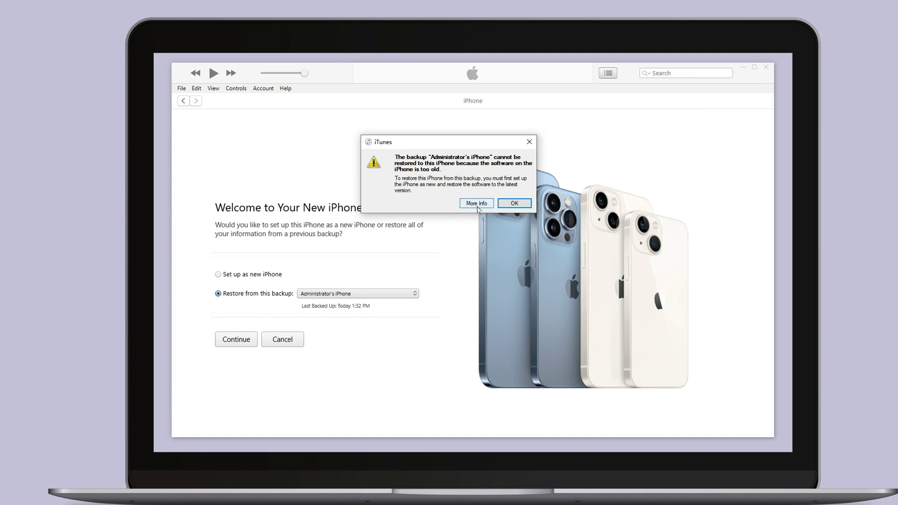
- Dismiss the backup error, set up as new iPhone, and reach the iOS 17.5.1 summary
{"action": "left_click", "coordinate": [527, 142]}
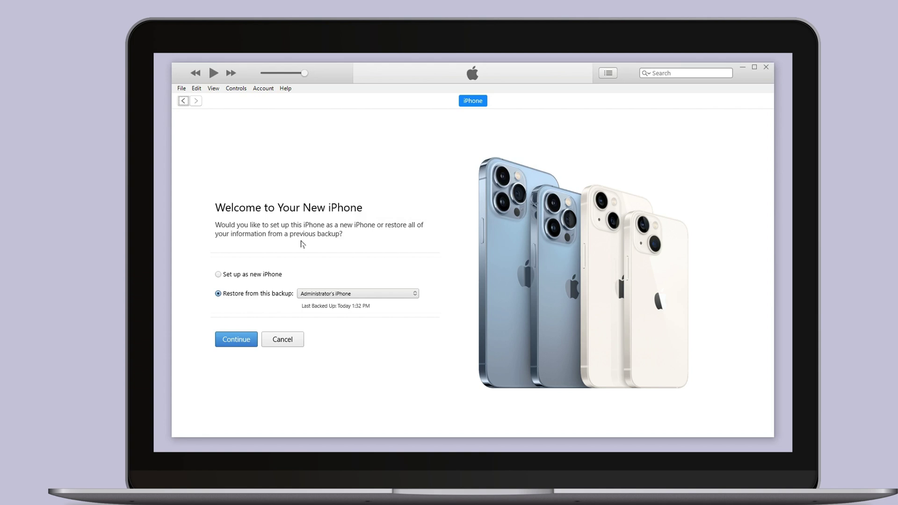
{"action": "left_click", "coordinate": [219, 274]}
{"action": "left_click", "coordinate": [235, 339]}
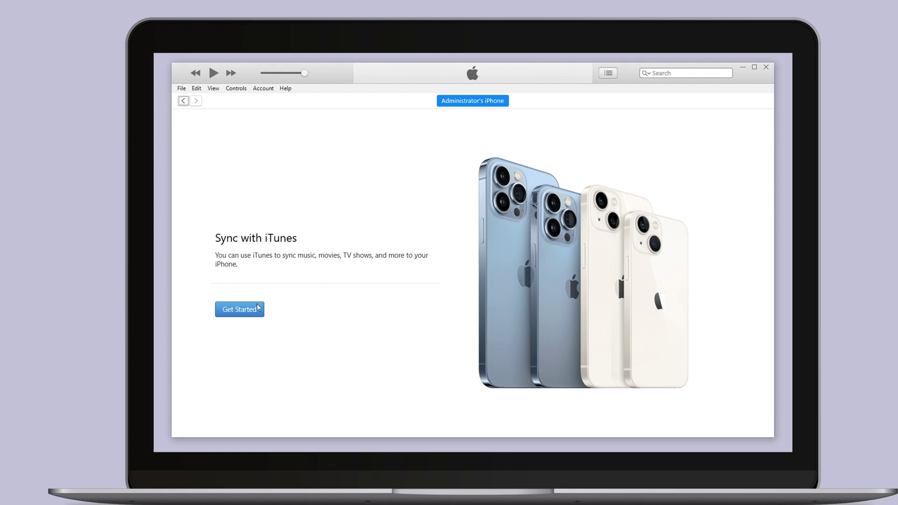
{"action": "left_click", "coordinate": [259, 306]}
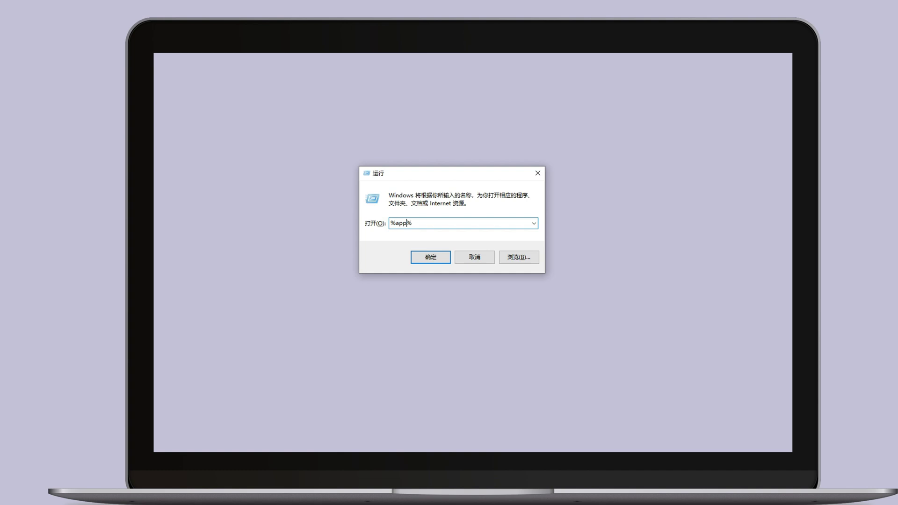
{"action": "type", "text": "data"}
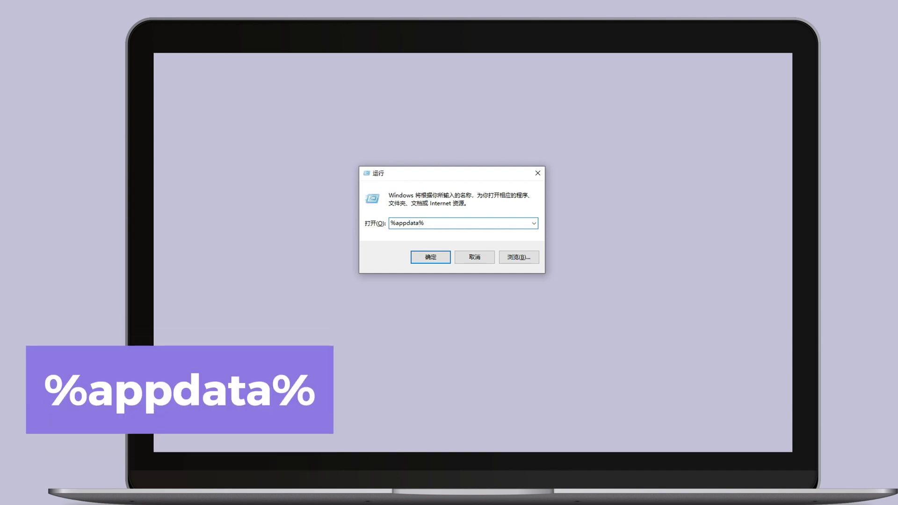
- Open %appdata% and navigate into Apple Computer > MobileSync > Backup
{"action": "key", "text": "Return"}
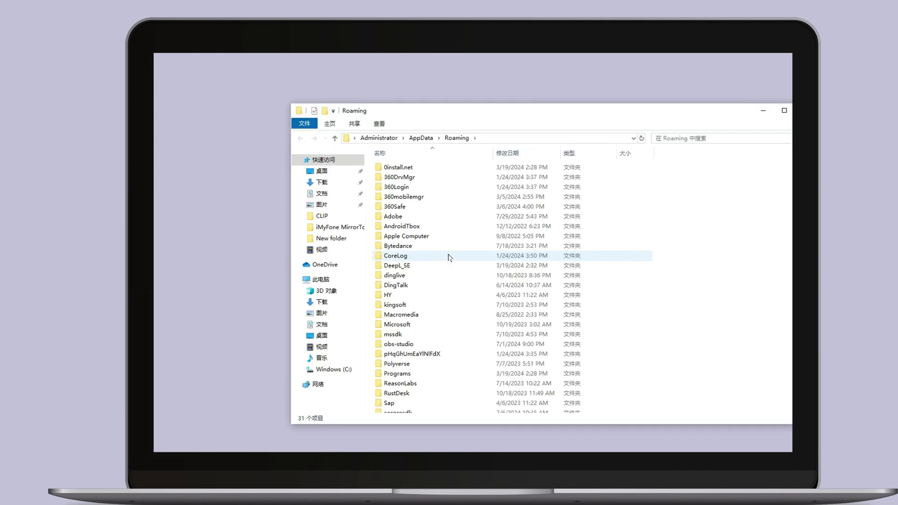
{"action": "double_click", "coordinate": [407, 236]}
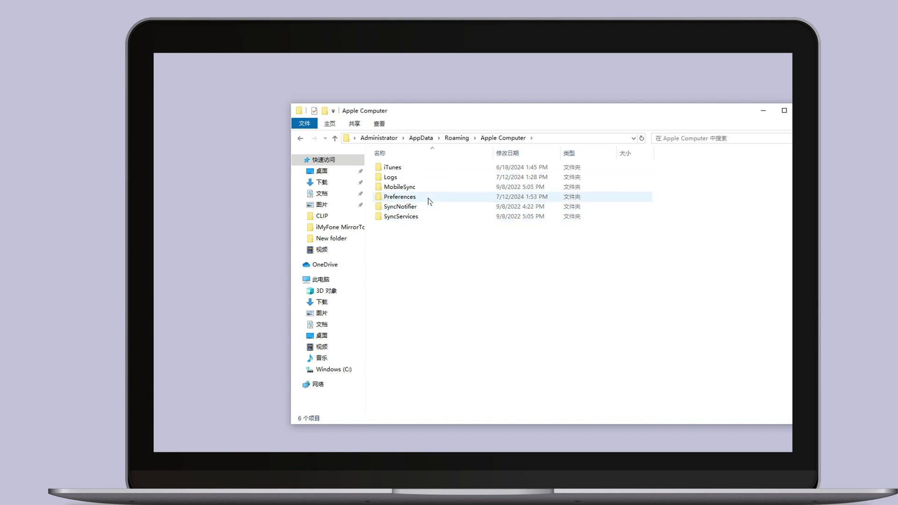
{"action": "double_click", "coordinate": [428, 186]}
{"action": "left_click", "coordinate": [436, 173]}
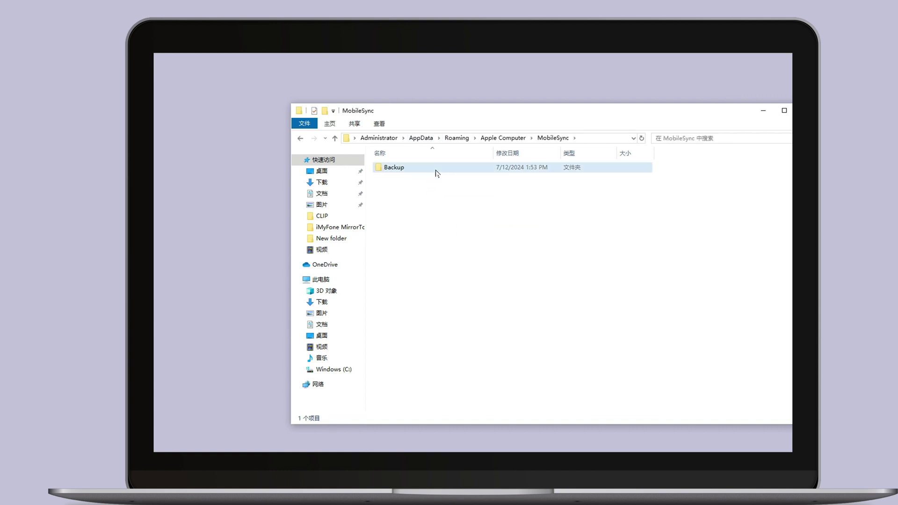
{"action": "double_click", "coordinate": [436, 172]}
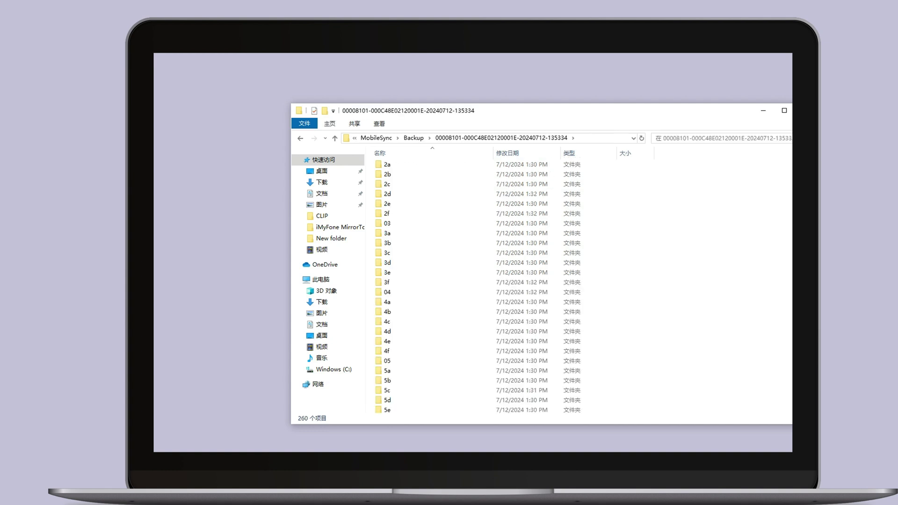
{"action": "scroll", "coordinate": [554, 280], "scroll_direction": "down", "scroll_amount": 10}
{"action": "scroll", "coordinate": [554, 281], "scroll_direction": "down", "scroll_amount": 10}
{"action": "scroll", "coordinate": [554, 281], "scroll_direction": "down", "scroll_amount": 10}
{"action": "scroll", "coordinate": [555, 280], "scroll_direction": "down", "scroll_amount": 5}
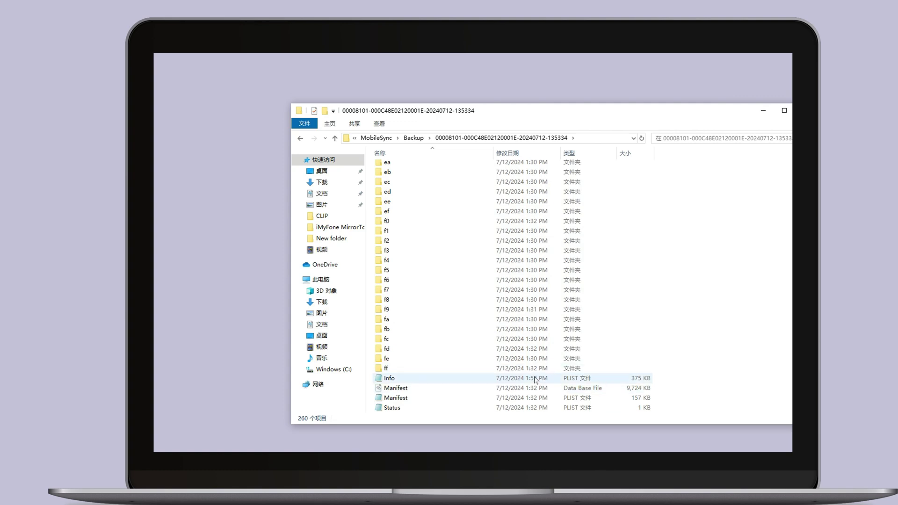
- Open Info.plist in Notepad and find the 'product' entry
{"action": "double_click", "coordinate": [535, 380]}
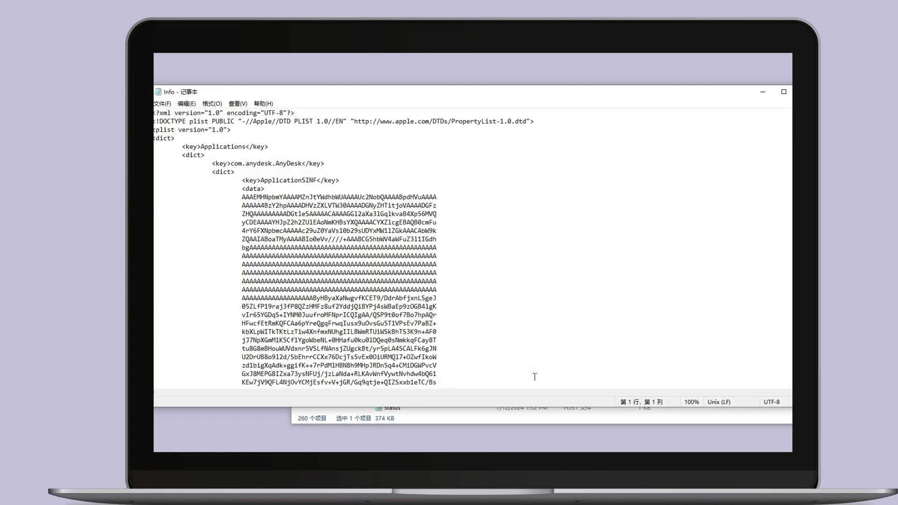
{"action": "key", "text": "ctrl+f"}
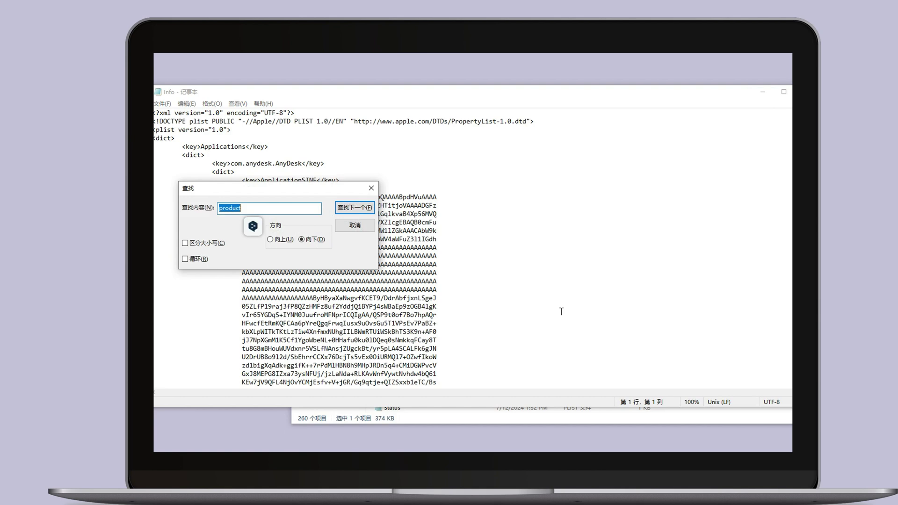
{"action": "left_click", "coordinate": [268, 207]}
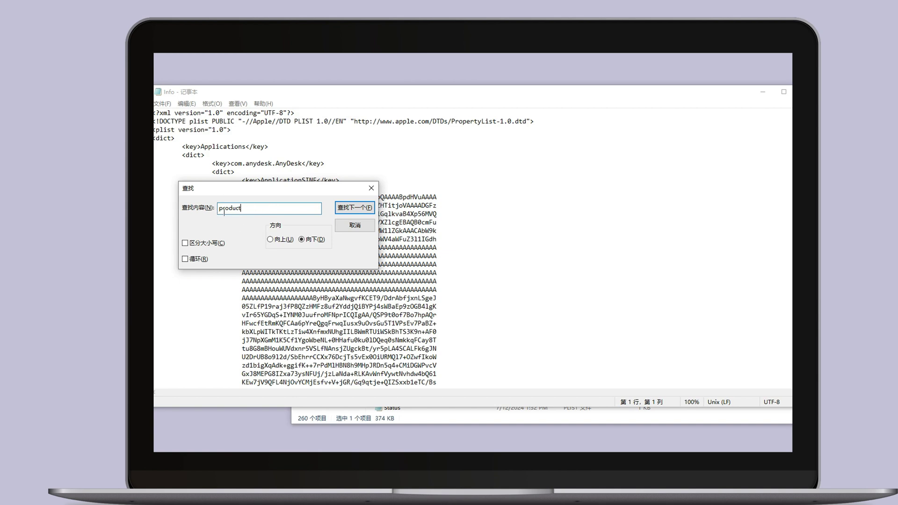
{"action": "left_click", "coordinate": [355, 208]}
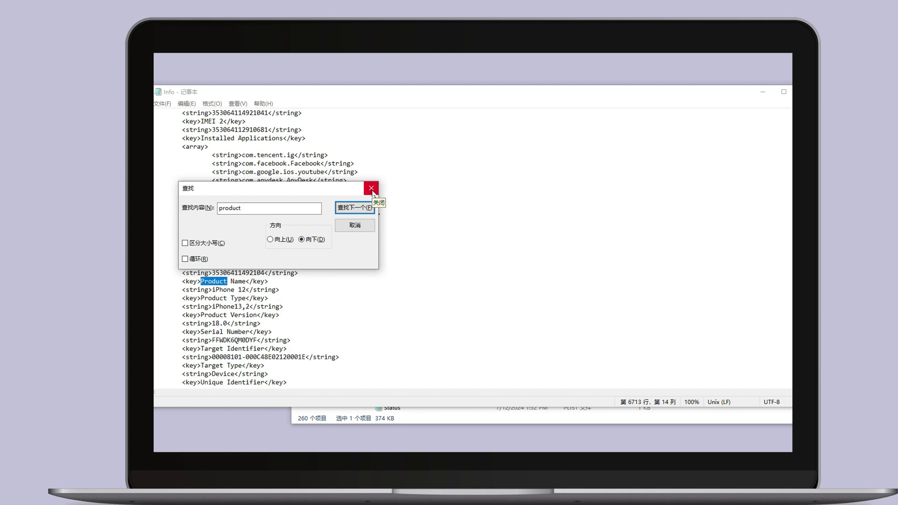
{"action": "left_click", "coordinate": [372, 188]}
- Change Product Version from 18.0 to 17.5.1 and save the file
{"action": "left_click", "coordinate": [221, 323]}
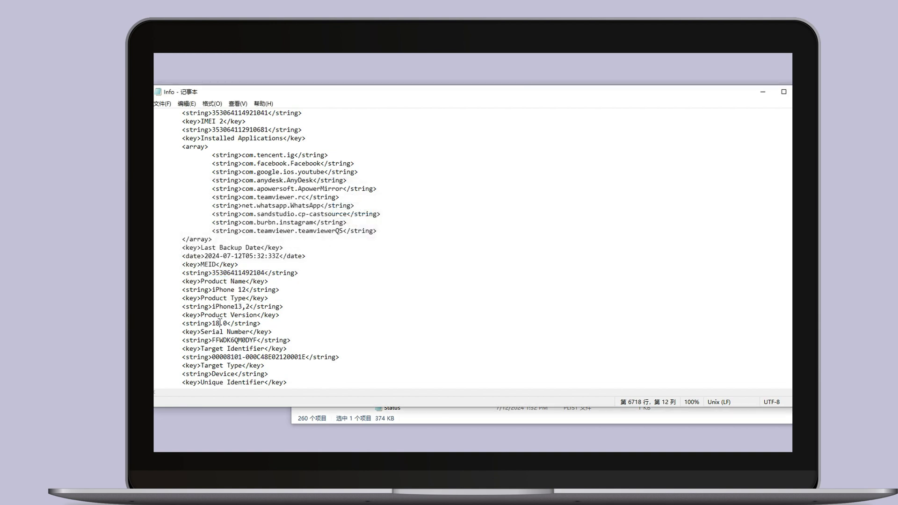
{"action": "key", "text": "BackSpace"}
{"action": "key", "text": "BackSpace"}
{"action": "key", "text": "BackSpace"}
{"action": "type", "text": "7."}
{"action": "type", "text": "5."}
{"action": "type", "text": "1"}
{"action": "key", "text": "ctrl+s"}
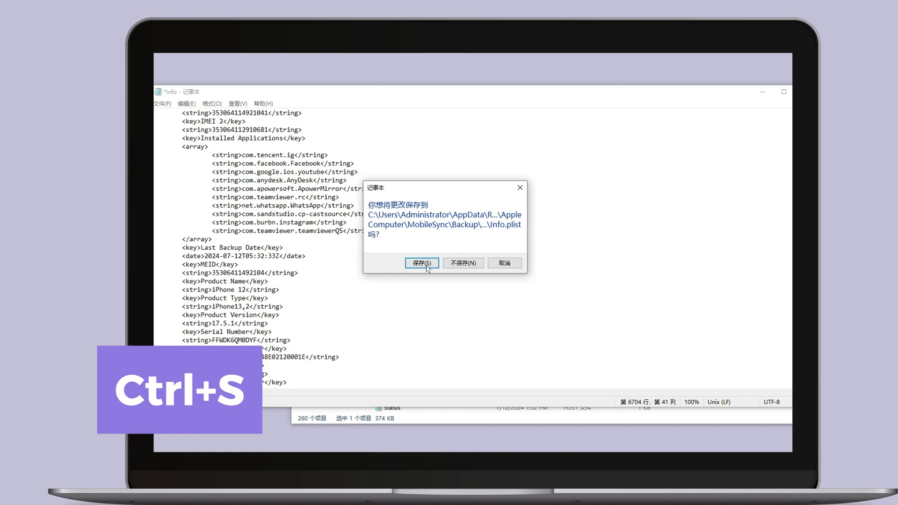
- Confirm saving Info.plist, then open iTunes Restore Backup and expand the backup list
{"action": "left_click", "coordinate": [519, 187]}
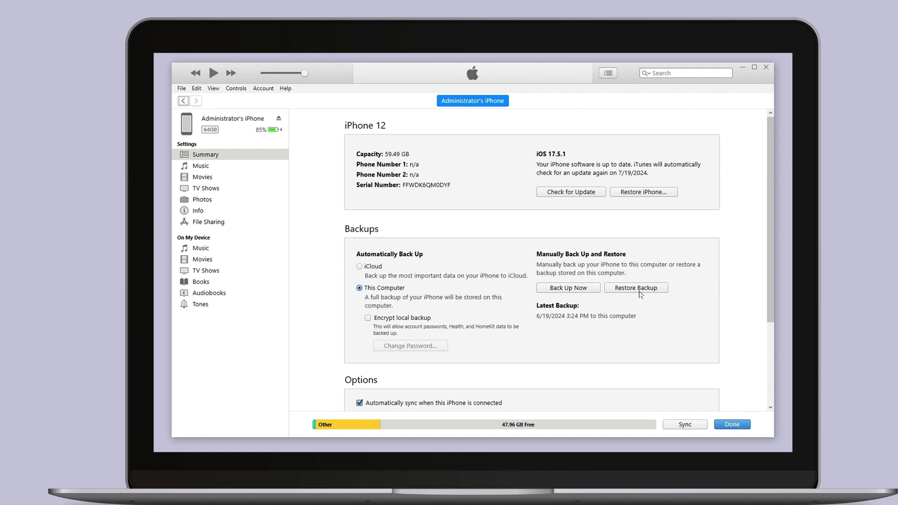
{"action": "left_click", "coordinate": [636, 288]}
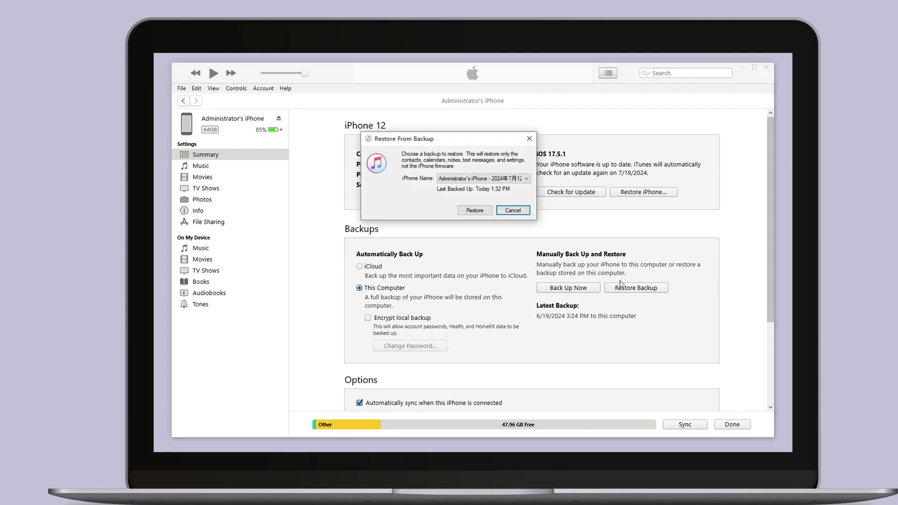
{"action": "left_click", "coordinate": [484, 179]}
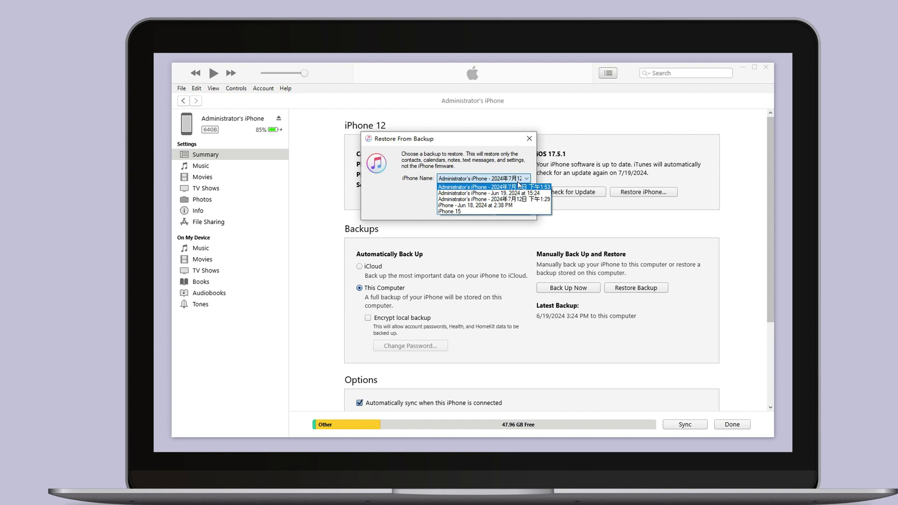